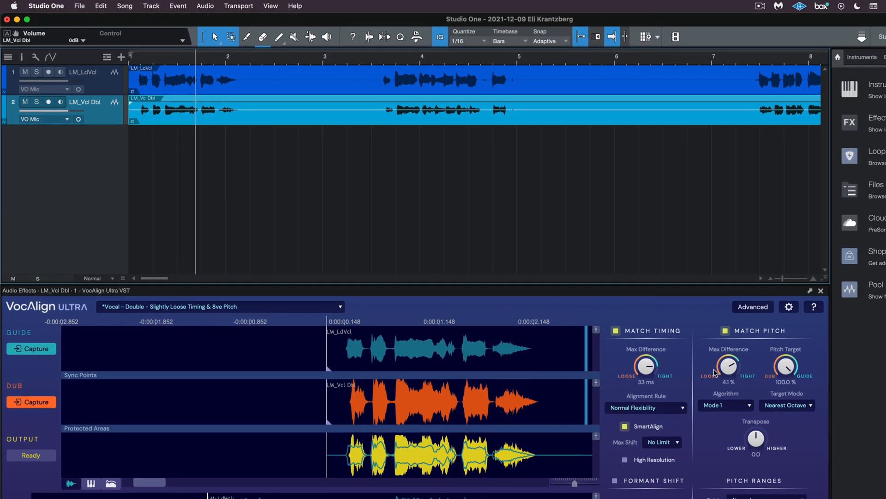
- Set the timing Max Difference to about 59 ms and enable Formant Shift at about 3.6 %
{"action": "left_click_drag", "start_coordinate": [655, 374], "coordinate": [654, 386]}
{"action": "left_click", "coordinate": [587, 460]}
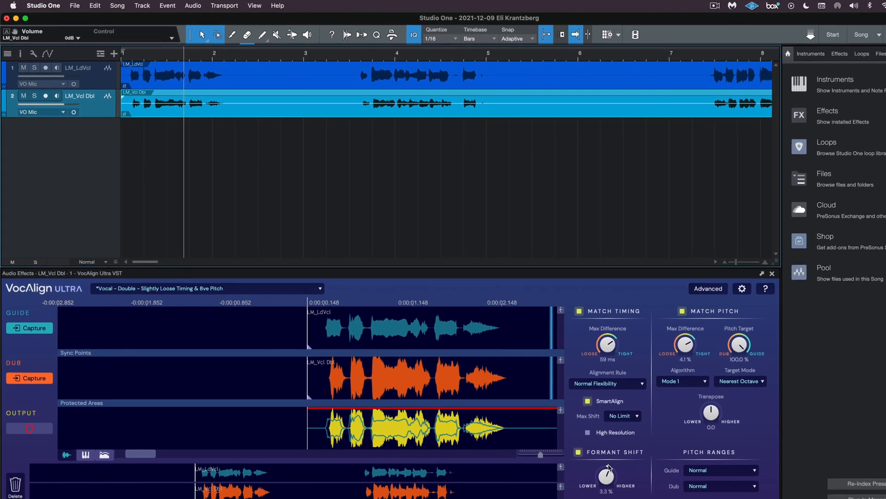
{"action": "left_click", "coordinate": [730, 494]}
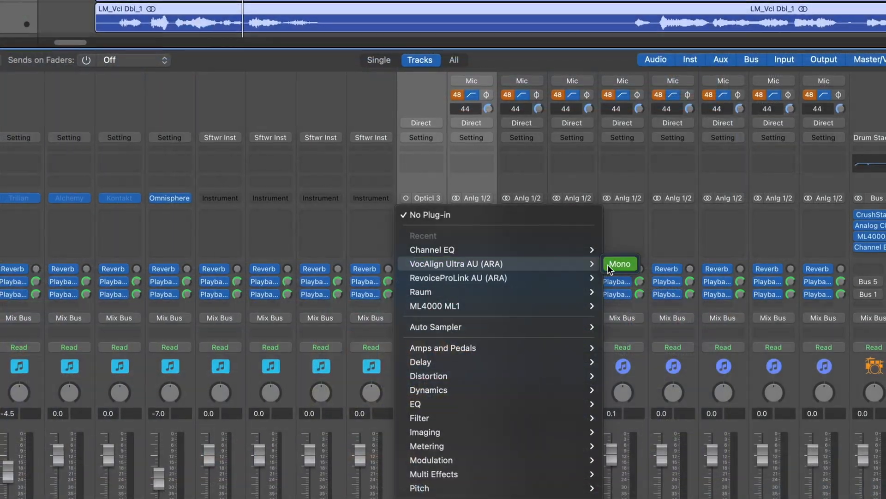
- In Logic Pro, insert the mono VocAlign Ultra AU (ARA) plug-in on LM_LdVcl and select the LM_Vcl Dbl track
{"action": "left_click", "coordinate": [608, 265]}
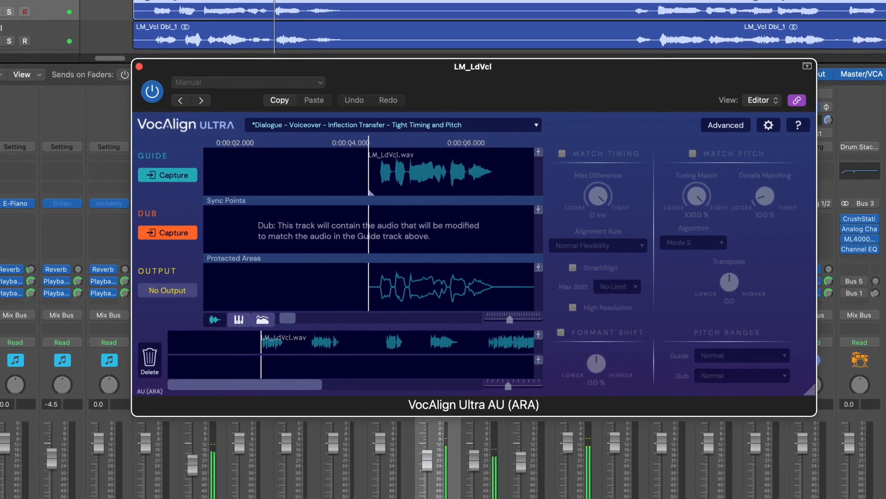
{"action": "key", "text": "Down"}
- Load the vocal double preset Slightly Loose Timing & 8ve Pitch for LM_Vcl Dbl
{"action": "left_click", "coordinate": [323, 129]}
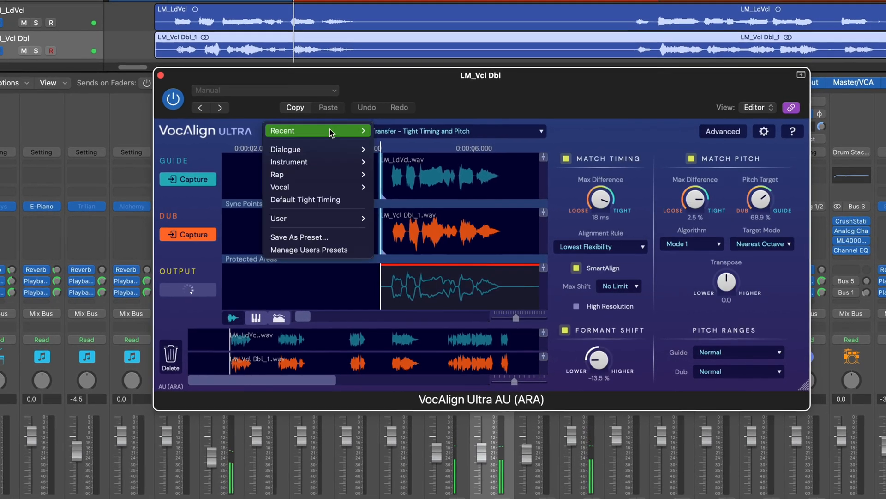
{"action": "mouse_move", "coordinate": [352, 186]}
{"action": "mouse_move", "coordinate": [424, 193]}
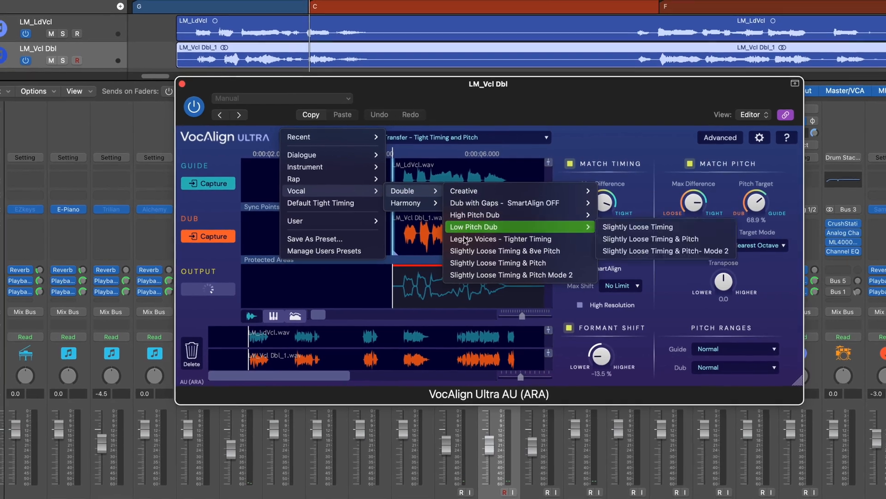
{"action": "left_click", "coordinate": [503, 251]}
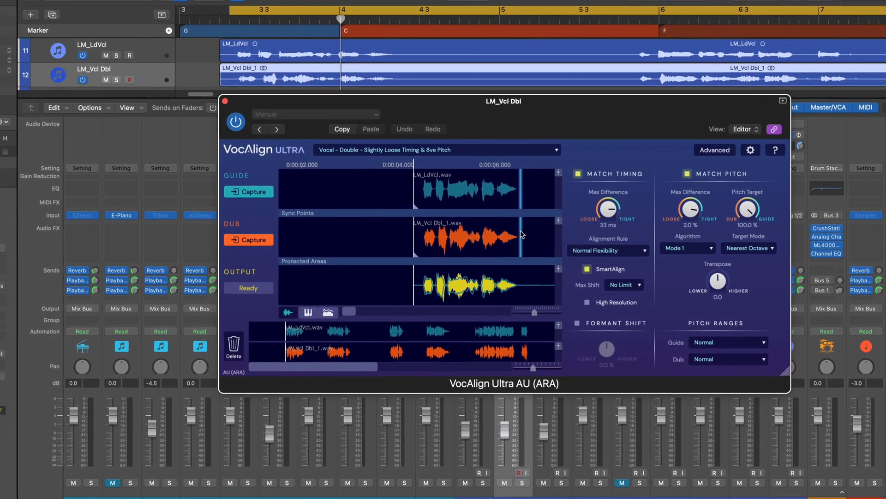
- Lower the Pitch Target to about 67.1 %, set the pitch Max Difference to about 4.2 % and loosen the timing Max Difference
{"action": "left_click_drag", "start_coordinate": [748, 209], "coordinate": [741, 237]}
{"action": "left_click_drag", "start_coordinate": [691, 210], "coordinate": [690, 219]}
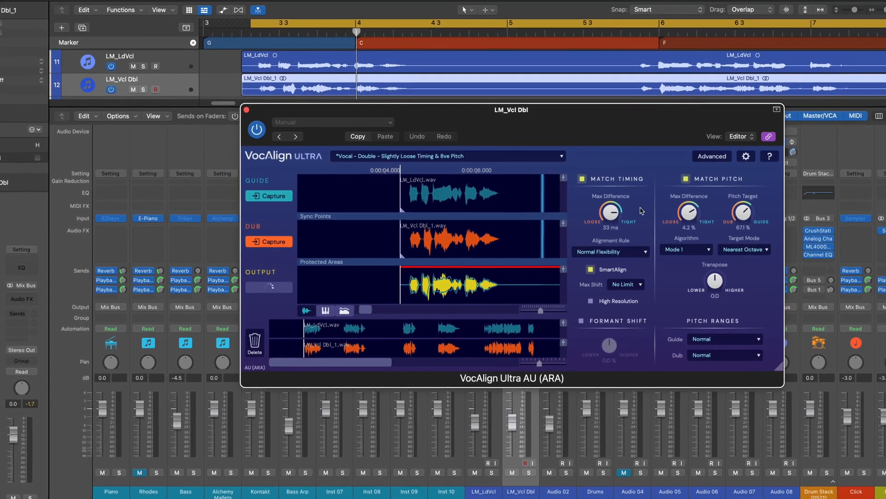
{"action": "left_click_drag", "start_coordinate": [611, 211], "coordinate": [611, 220]}
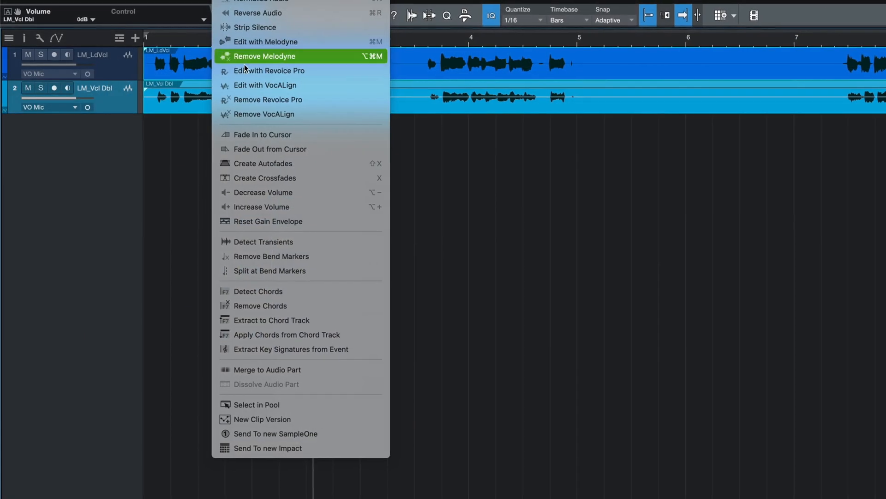
- Send the LM_Vcl Dbl event to Revoice Pro and create an APT process in a new process group with LM_LdVcl as guide
{"action": "left_click", "coordinate": [269, 71]}
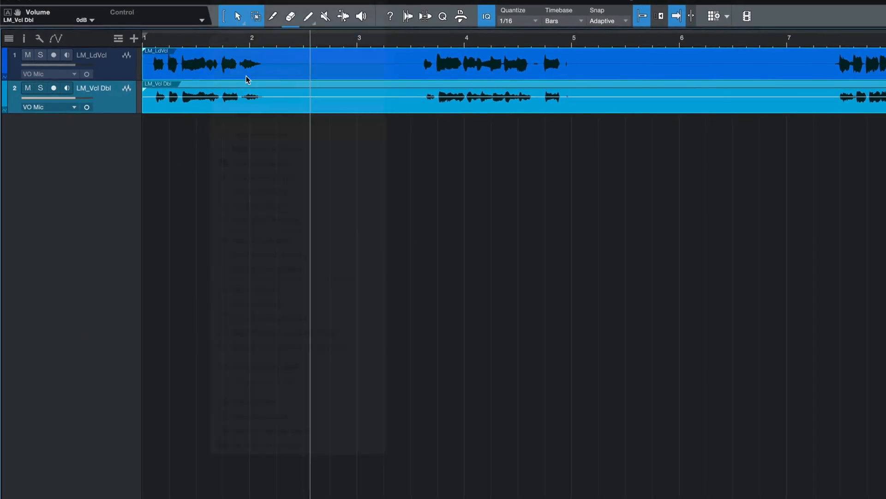
{"action": "key", "text": "p"}
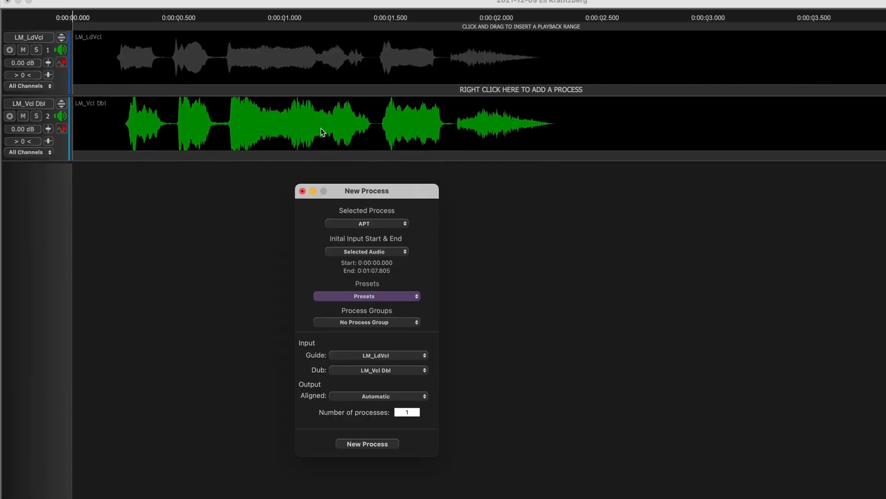
{"action": "left_click", "coordinate": [379, 325]}
{"action": "left_click", "coordinate": [362, 332]}
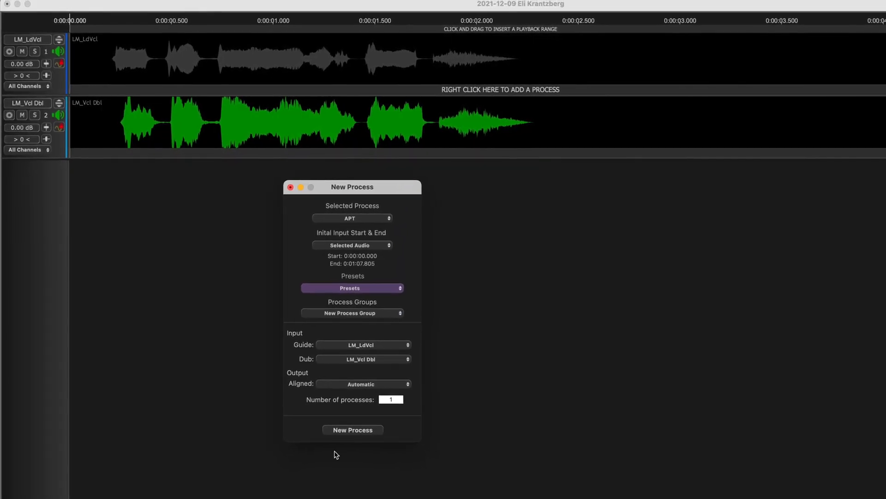
{"action": "left_click", "coordinate": [357, 433]}
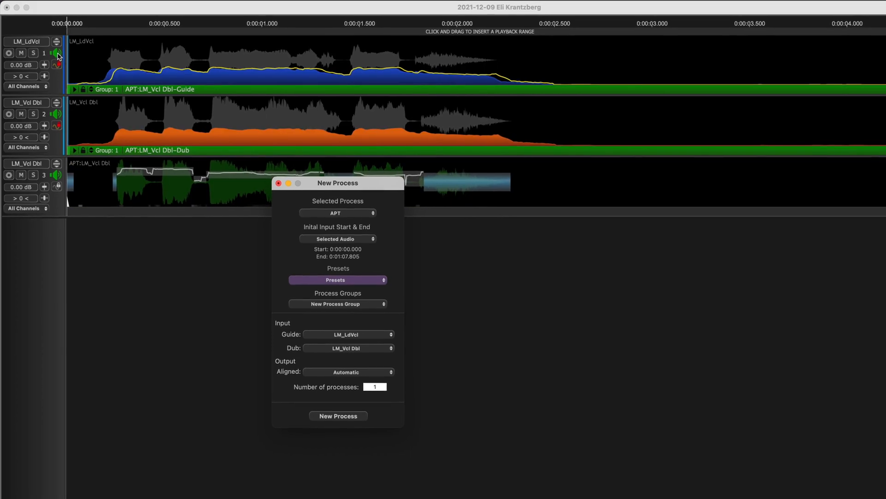
- Expand the LM_LdVcl track to its detailed view
{"action": "left_click", "coordinate": [57, 41]}
{"action": "right_click", "coordinate": [208, 235]}
{"action": "left_click", "coordinate": [237, 315]}
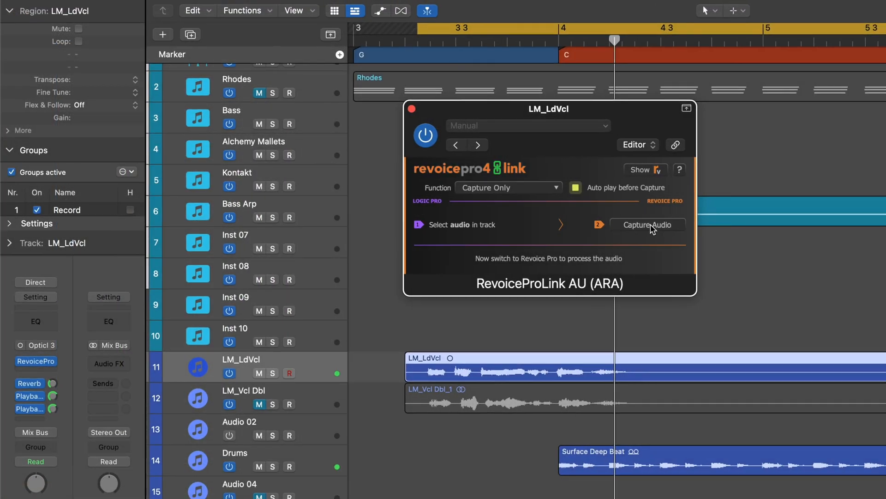
- Switch from Logic Pro to Revoice Pro and create a warp region on the captured LM_LdVcl audio
{"action": "key", "text": "super+Tab"}
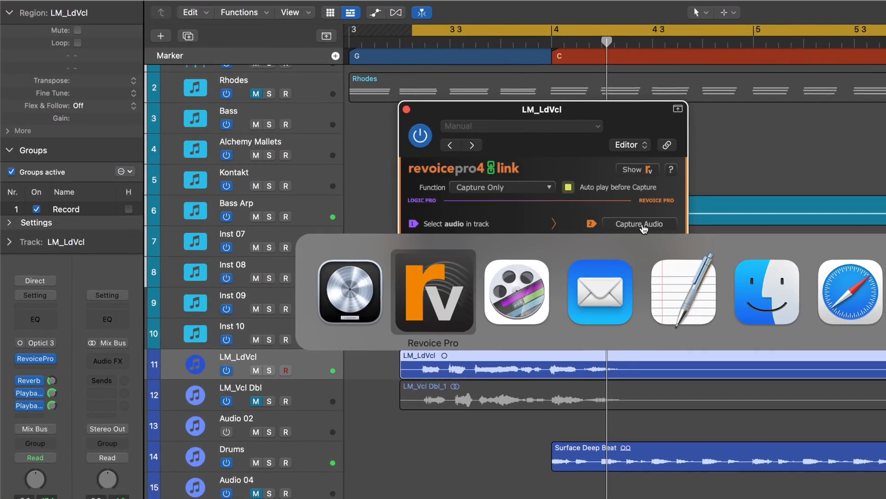
{"action": "key", "text": "w"}
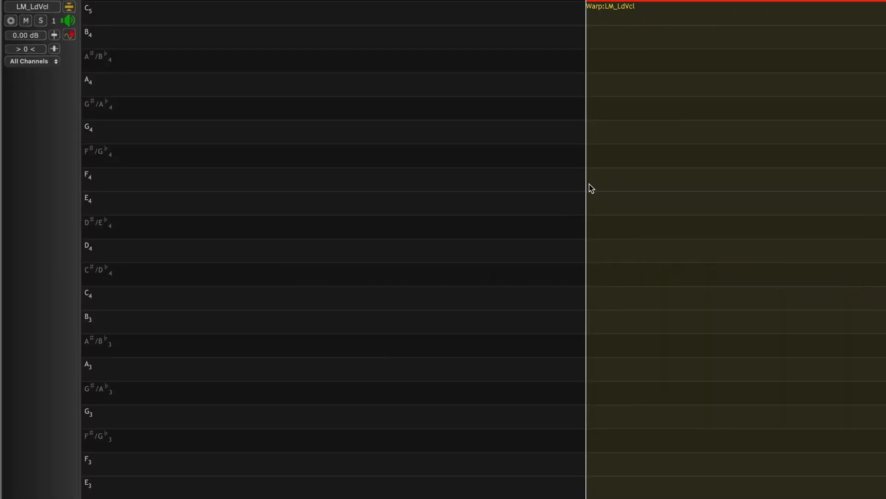
- Lower the long F4 note starting just after 0:00:10.000 by 200 cents to D#/Eb4
{"action": "scroll", "coordinate": [597, 184], "scroll_direction": "right", "scroll_amount": 6}
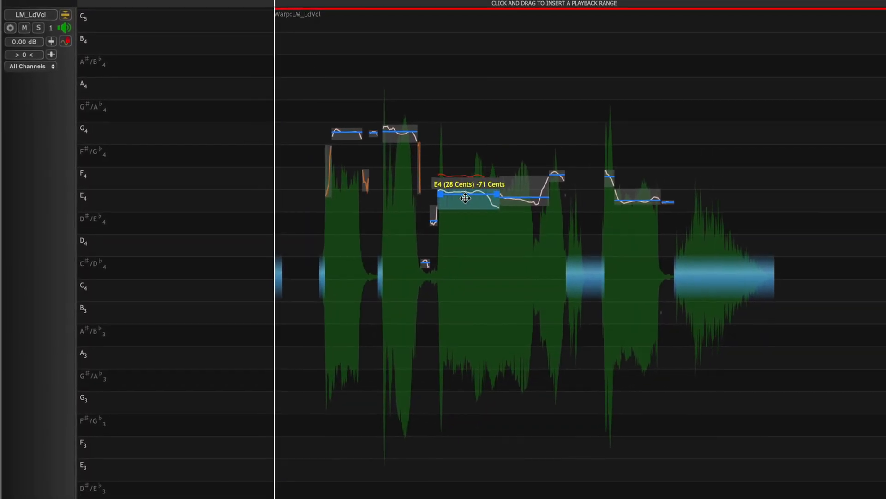
{"action": "scroll", "coordinate": [505, 199], "scroll_direction": "right", "scroll_amount": 15}
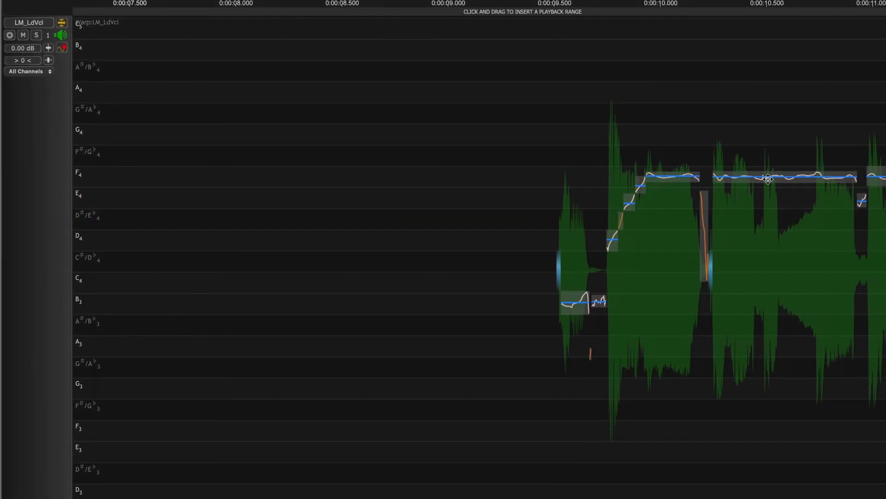
{"action": "left_click_drag", "start_coordinate": [772, 179], "coordinate": [770, 219]}
- Add three warp points on the lowered D#/Eb4 note
{"action": "scroll", "coordinate": [711, 207], "scroll_direction": "right", "scroll_amount": 4}
{"action": "right_click", "coordinate": [600, 218]}
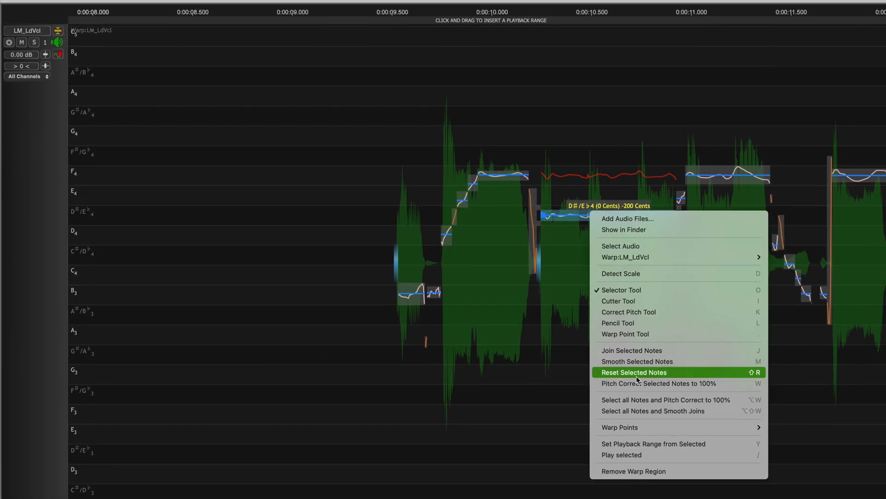
{"action": "mouse_move", "coordinate": [641, 431]}
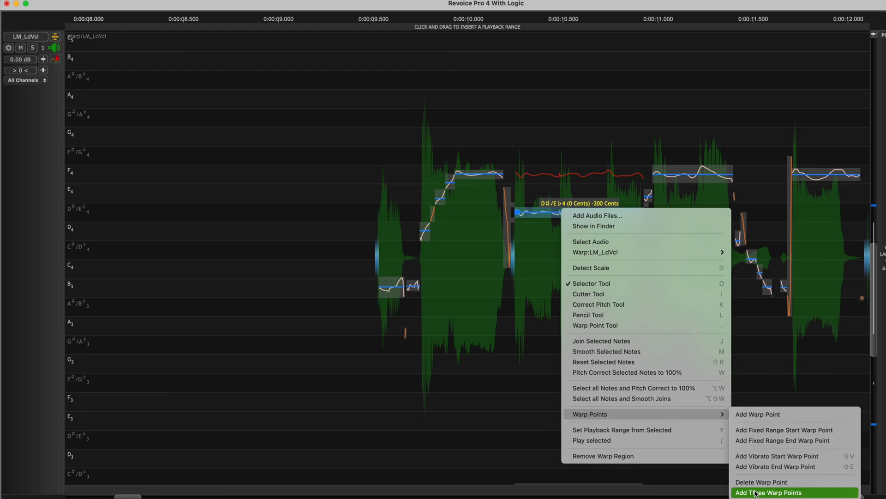
{"action": "left_click", "coordinate": [756, 493]}
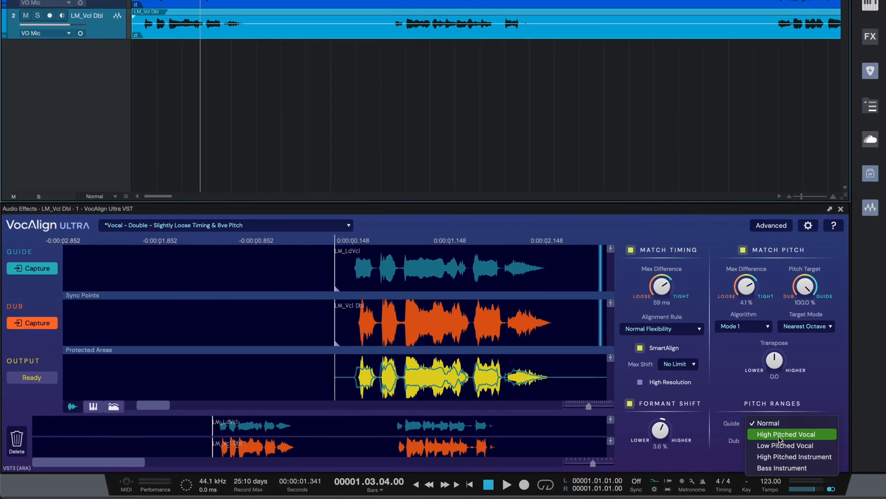
- Switch to VocAlign Ultra in Studio One and set the Guide pitch range to High Pitched Vocal
{"action": "left_click", "coordinate": [791, 438]}
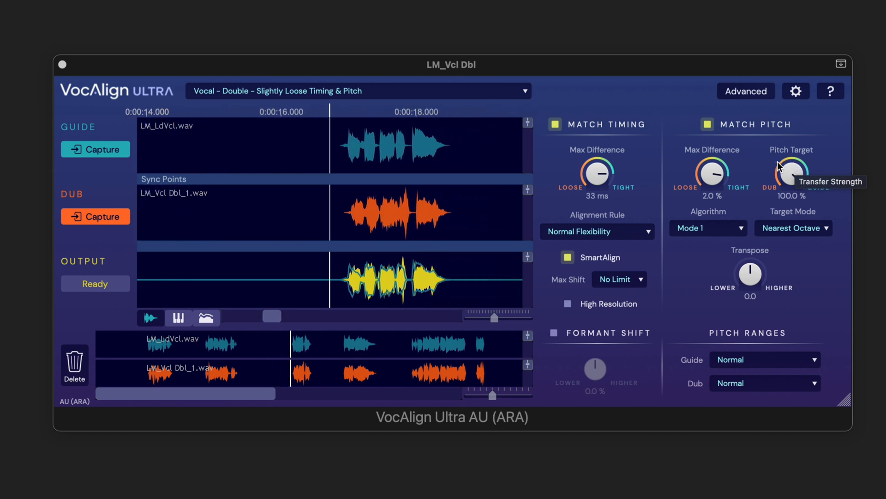
- Set the Pitch Target to about 79.1 % and the pitch Max Difference to about 4.1 %
{"action": "left_click_drag", "start_coordinate": [793, 171], "coordinate": [773, 203]}
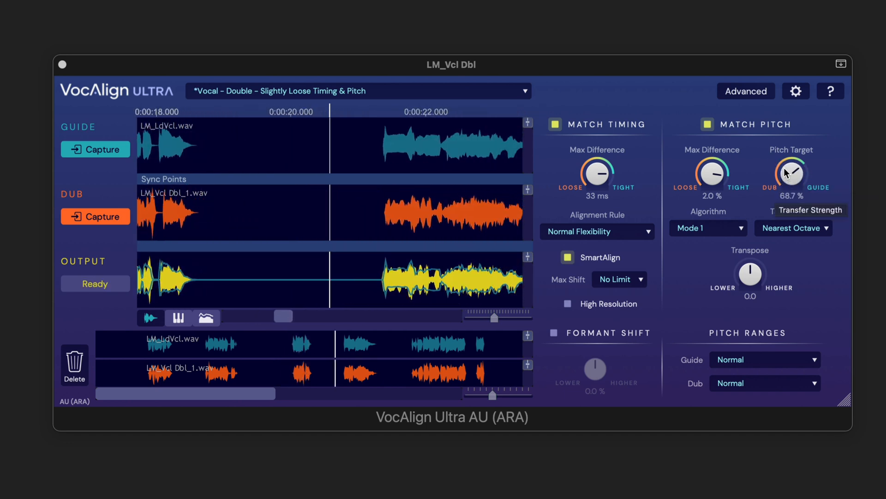
{"action": "mouse_move", "coordinate": [720, 170]}
{"action": "left_mouse_down"}
{"action": "mouse_move", "coordinate": [710, 184]}
{"action": "mouse_move", "coordinate": [717, 175]}
{"action": "left_mouse_up"}
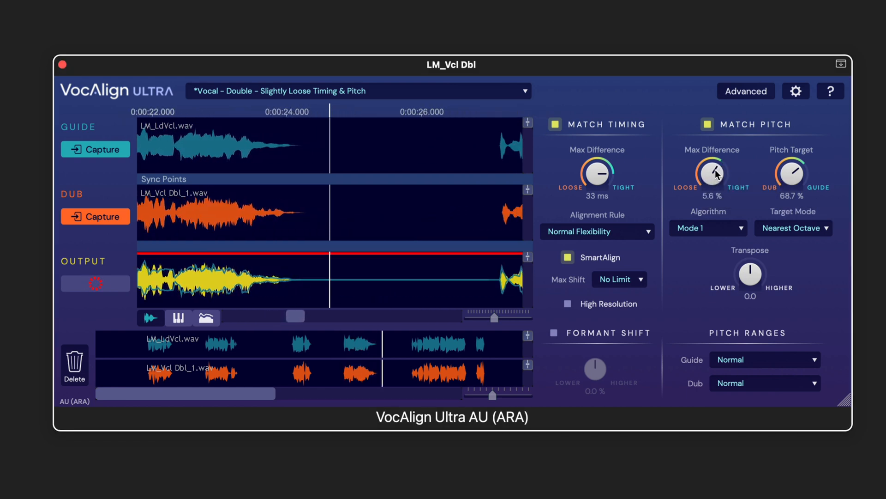
{"action": "left_click_drag", "start_coordinate": [791, 170], "coordinate": [800, 149]}
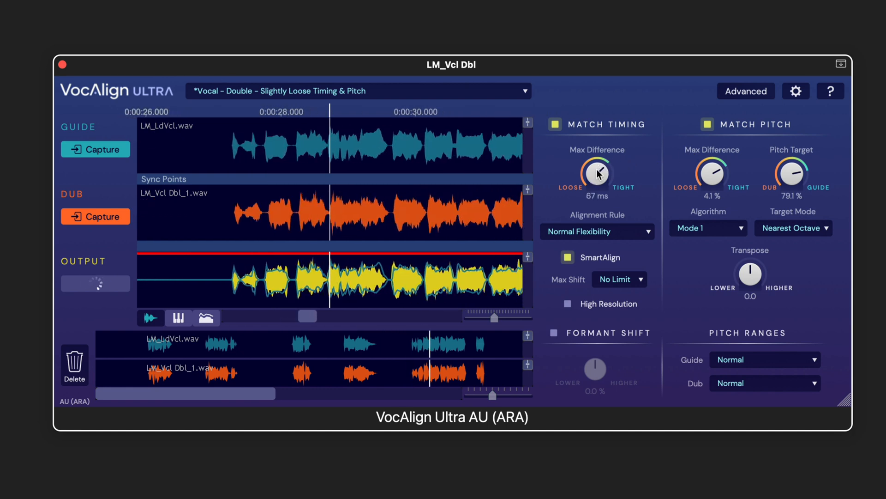
- Tighten the match to about 7 ms timing Max Difference, 88.8 % Pitch Target and 0.8 % pitch Max Difference
{"action": "left_click_drag", "start_coordinate": [599, 174], "coordinate": [604, 152]}
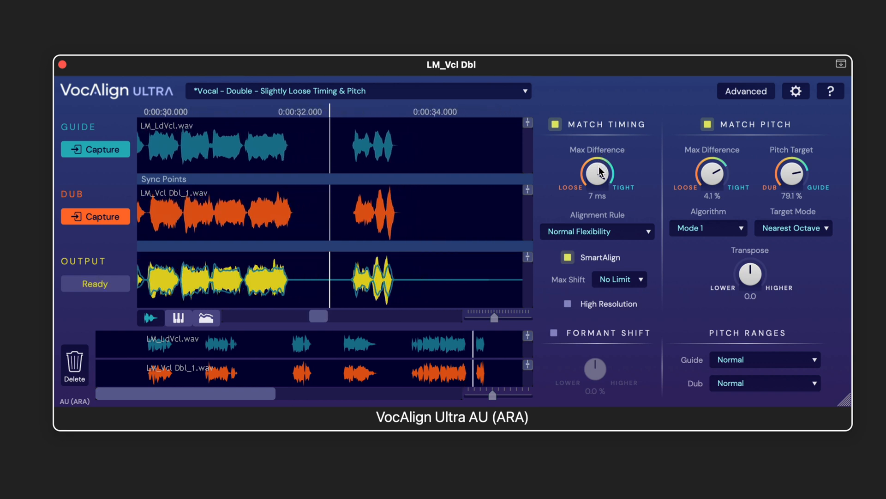
{"action": "left_click_drag", "start_coordinate": [775, 185], "coordinate": [778, 172]}
{"action": "left_click_drag", "start_coordinate": [715, 173], "coordinate": [724, 147]}
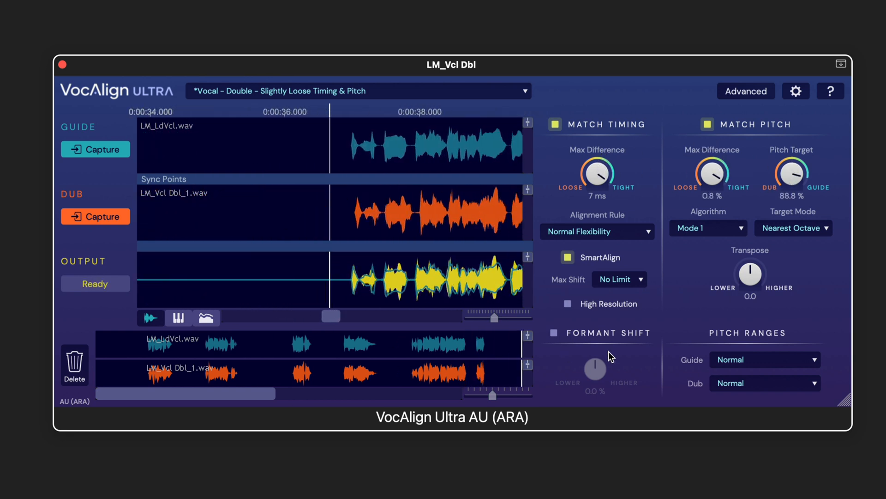
- Enable Formant Shift and lower it to about -16.8 %
{"action": "left_click", "coordinate": [554, 333]}
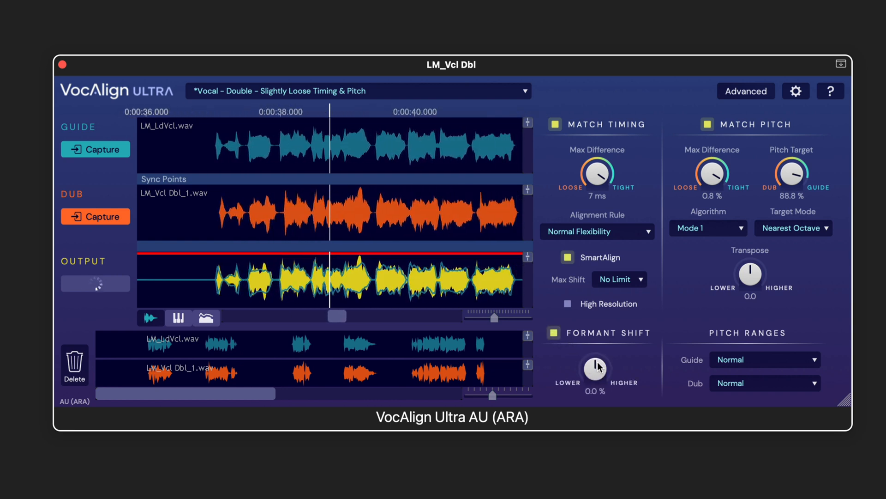
{"action": "left_click_drag", "start_coordinate": [583, 364], "coordinate": [574, 398]}
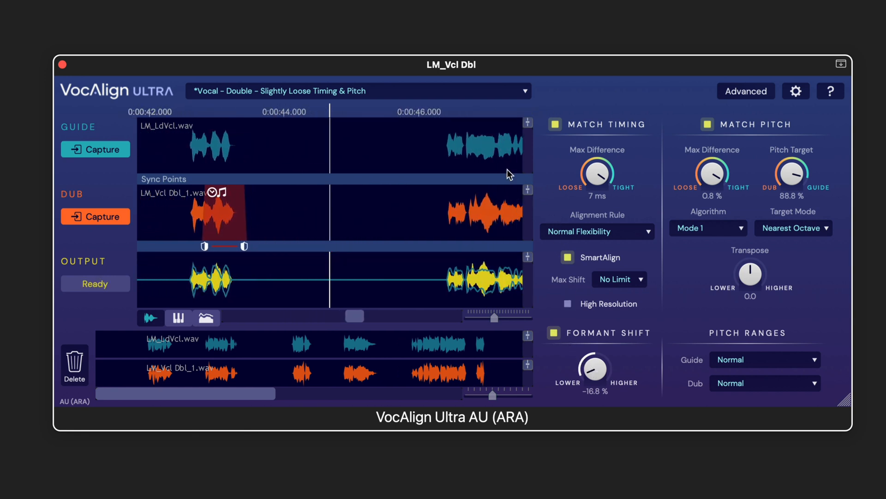
- Examine the Vocal preset categories and the protection and sync point options for the dub's protected area
{"action": "left_click", "coordinate": [246, 92]}
{"action": "mouse_move", "coordinate": [221, 159]}
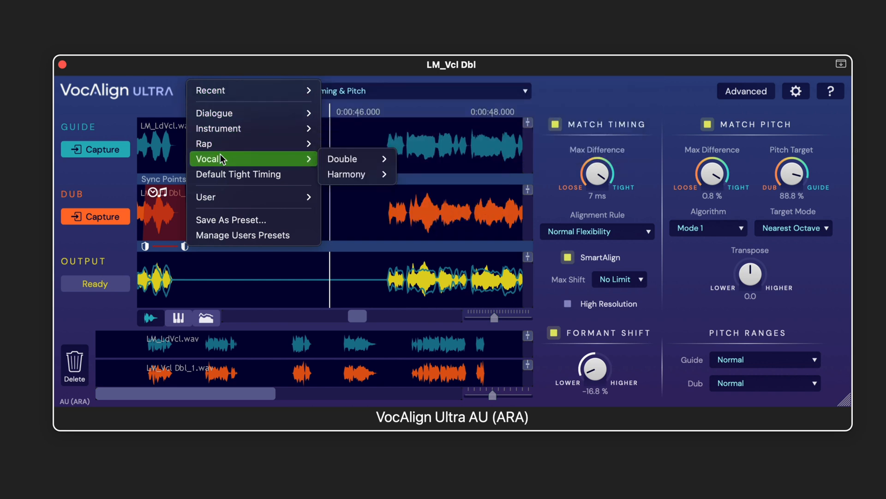
{"action": "left_click", "coordinate": [391, 74]}
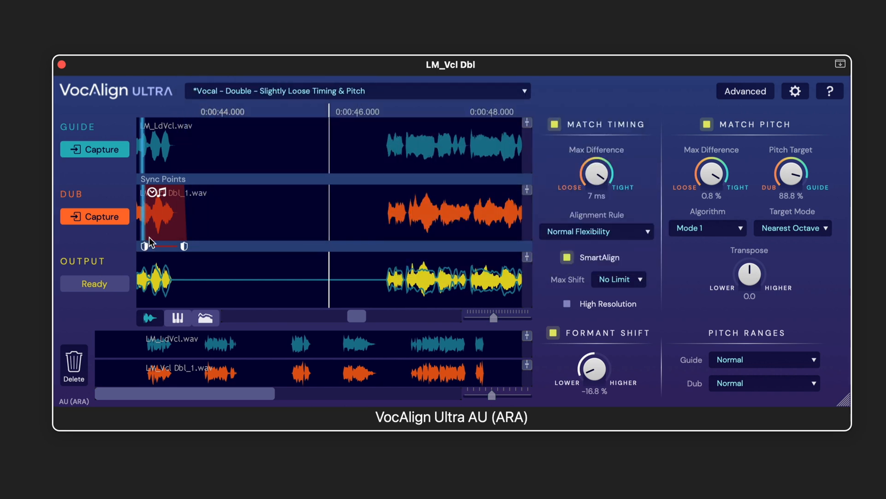
{"action": "right_click", "coordinate": [163, 247]}
{"action": "mouse_move", "coordinate": [268, 250]}
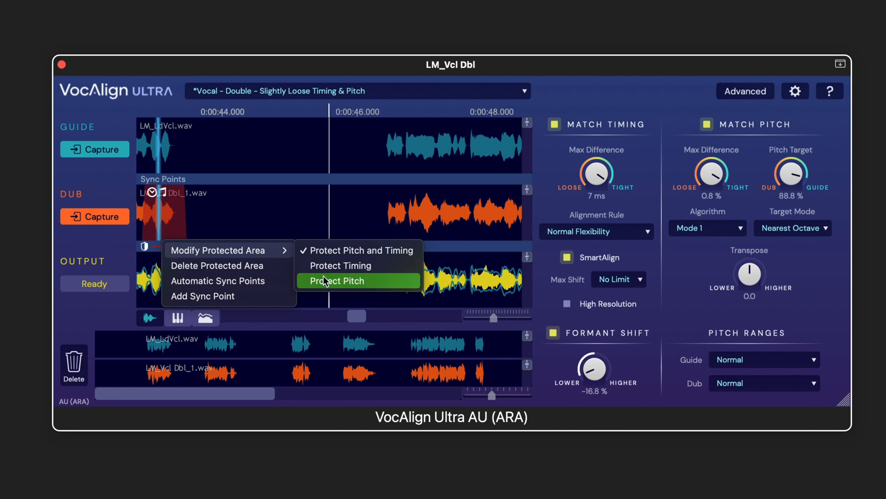
{"action": "left_click", "coordinate": [291, 217]}
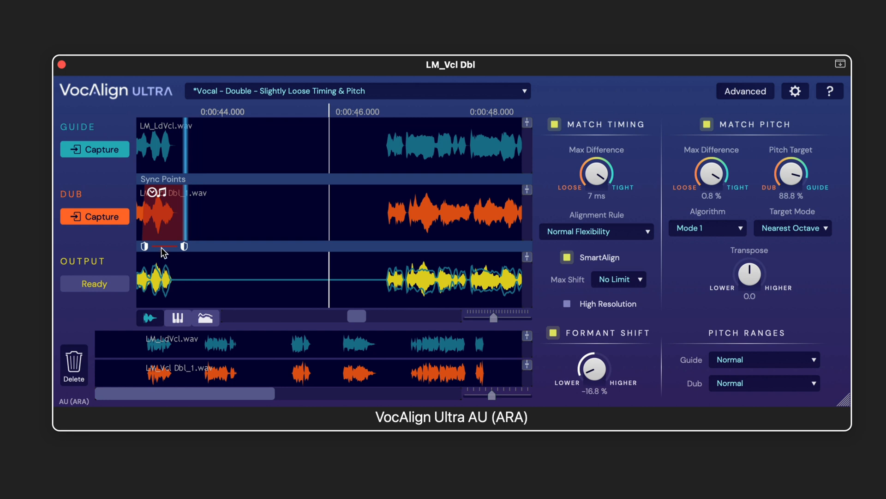
{"action": "right_click", "coordinate": [163, 231]}
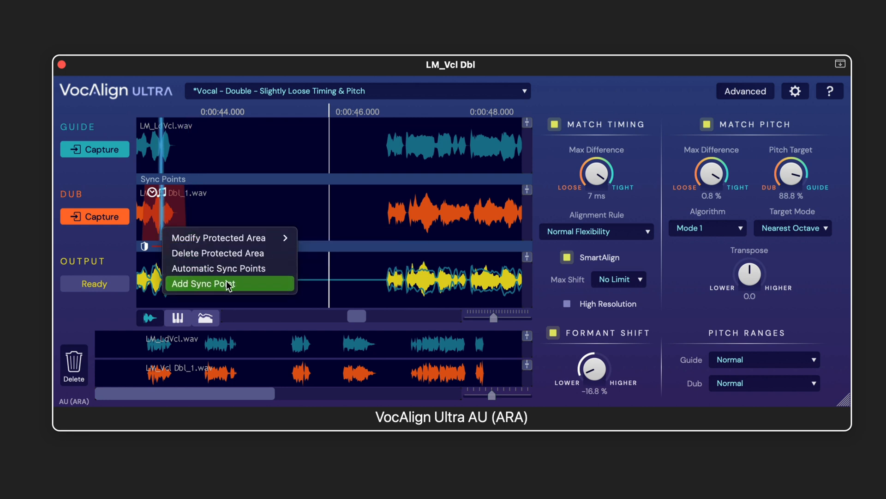
{"action": "left_click", "coordinate": [304, 202]}
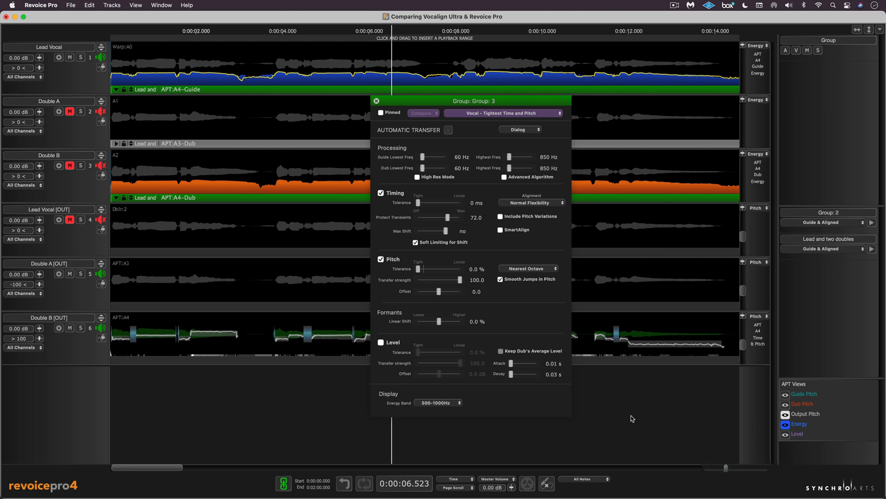
- Play the lead vocal and aligned doubles from the start in Revoice Pro
{"action": "key", "text": "Return"}
{"action": "key", "text": "space"}
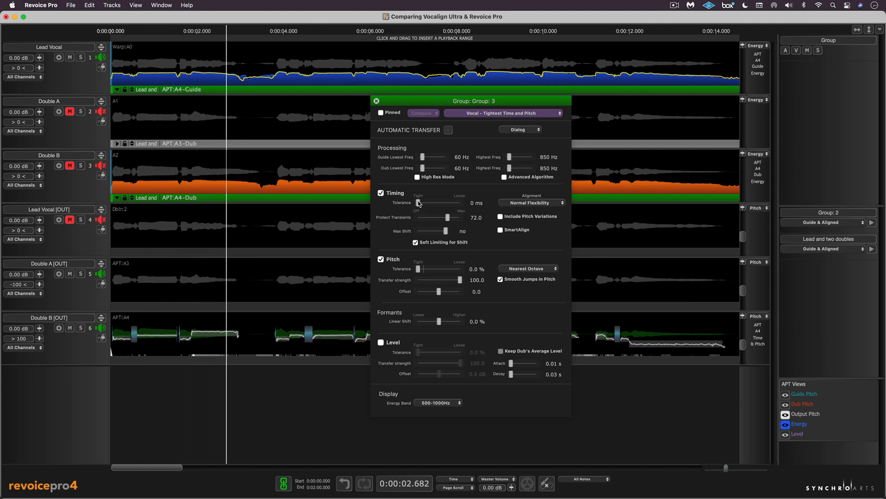
- Loosen the Timing Tolerance of Group 3's vocal process to about 61 ms and adjust its Pitch Tolerance during playback
{"action": "left_click", "coordinate": [429, 204]}
{"action": "left_click_drag", "start_coordinate": [512, 208], "coordinate": [516, 208]}
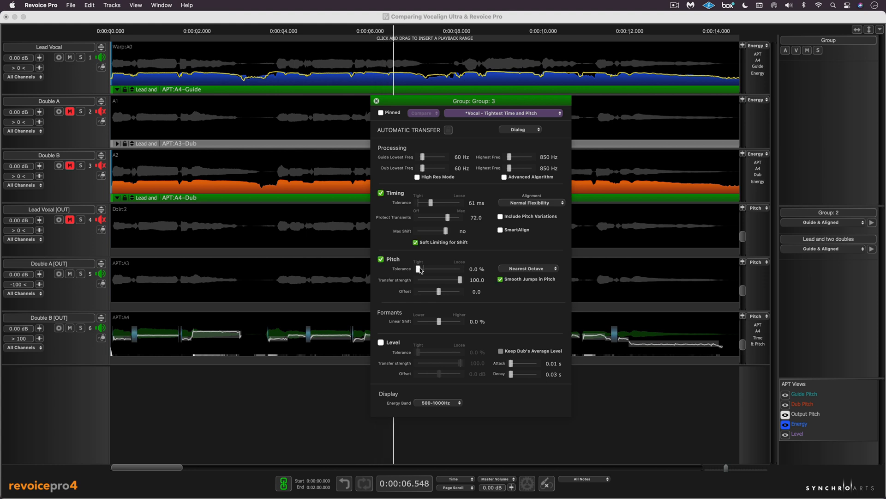
{"action": "left_click", "coordinate": [420, 270]}
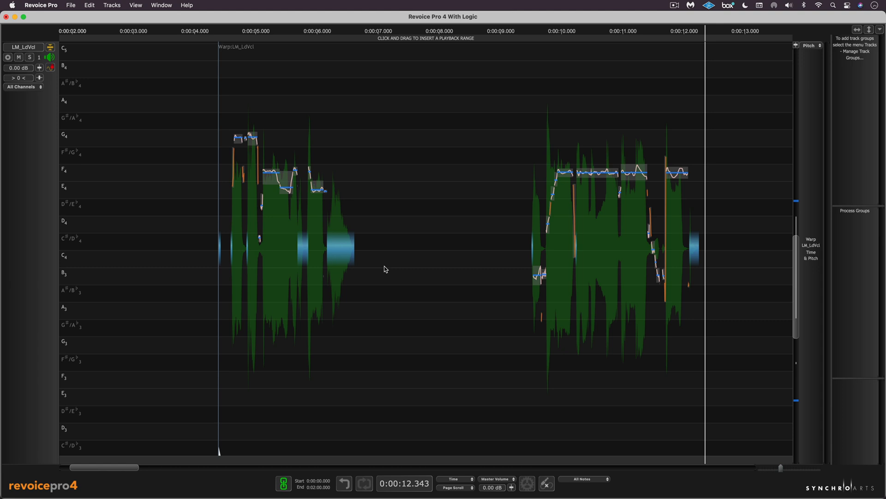
- Lower the long F4 note near 0:00:10.5 in LM_LdVcl by 200 cents to D#/Eb4 and play the phrase back
{"action": "key", "text": "space"}
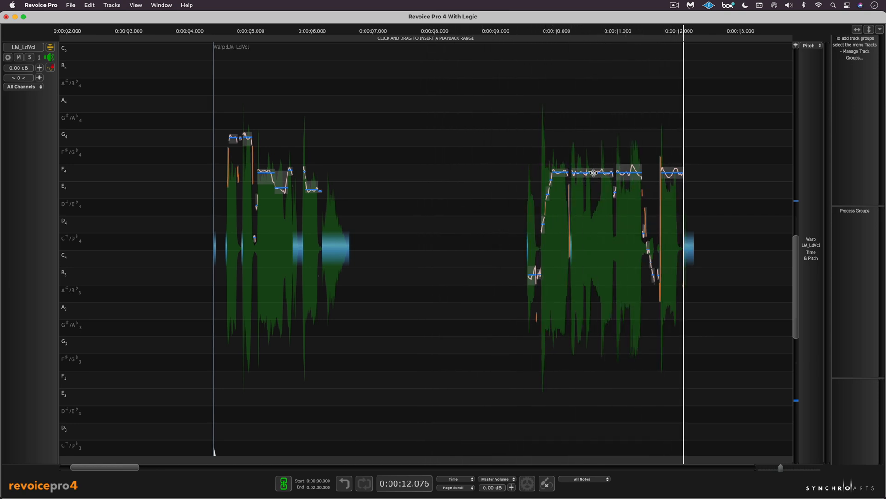
{"action": "left_click_drag", "start_coordinate": [593, 173], "coordinate": [594, 188]}
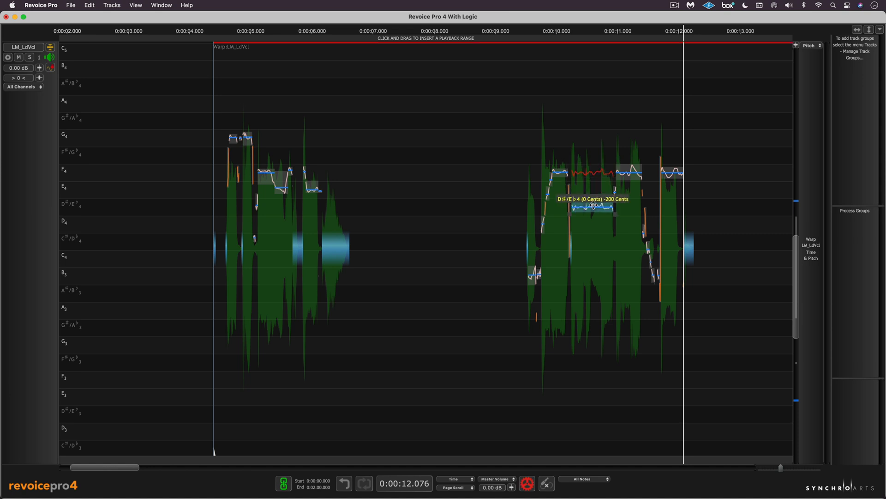
{"action": "left_click", "coordinate": [498, 34]}
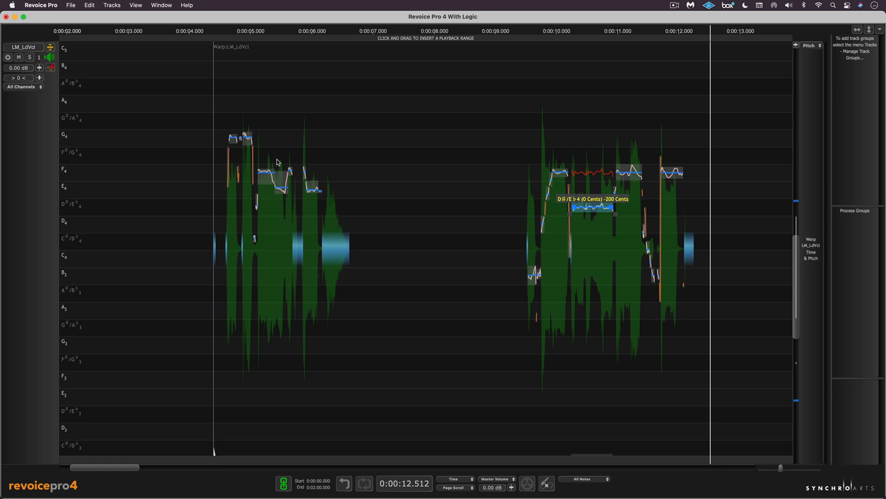
- Lower the level of the unvoiced sound ending the first LM_LdVcl phrase by about 11 dB and listen to it
{"action": "key", "text": "space"}
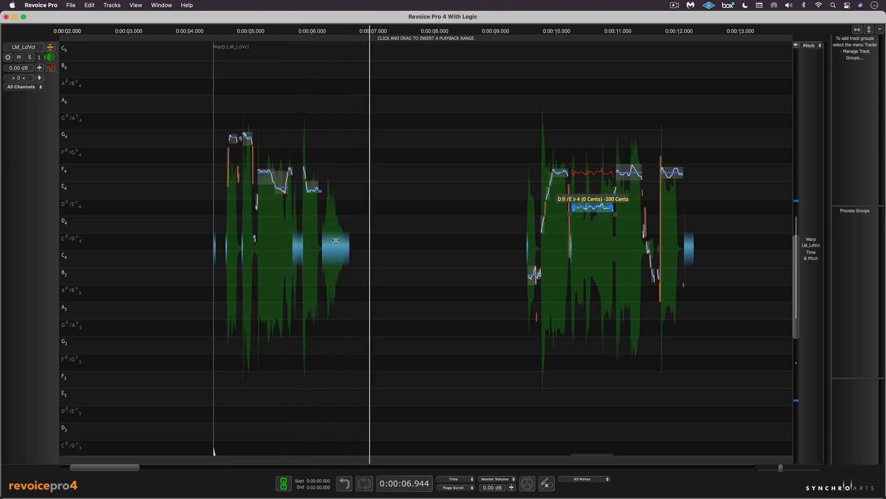
{"action": "key", "text": "l"}
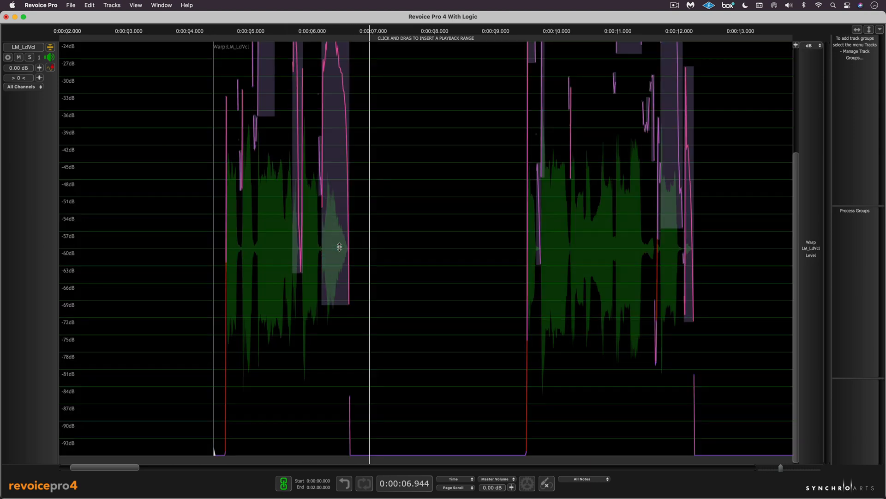
{"action": "scroll", "coordinate": [376, 197], "scroll_direction": "up", "scroll_amount": 5}
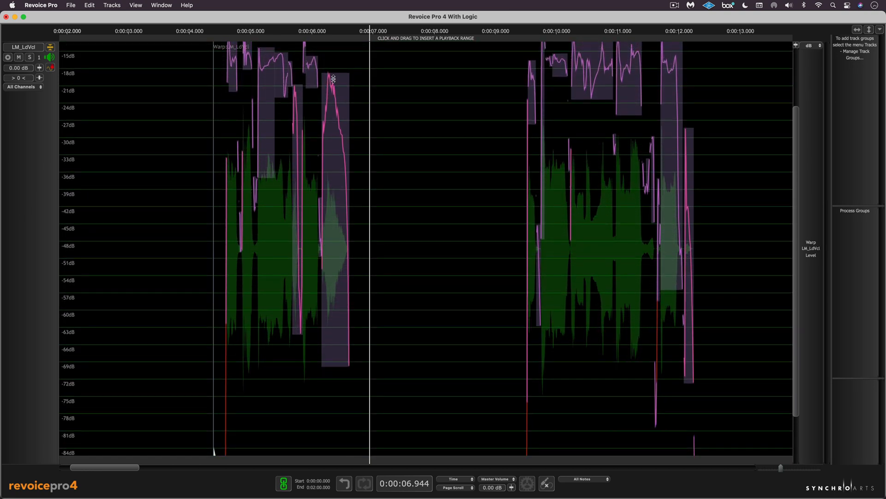
{"action": "left_click_drag", "start_coordinate": [334, 83], "coordinate": [326, 145]}
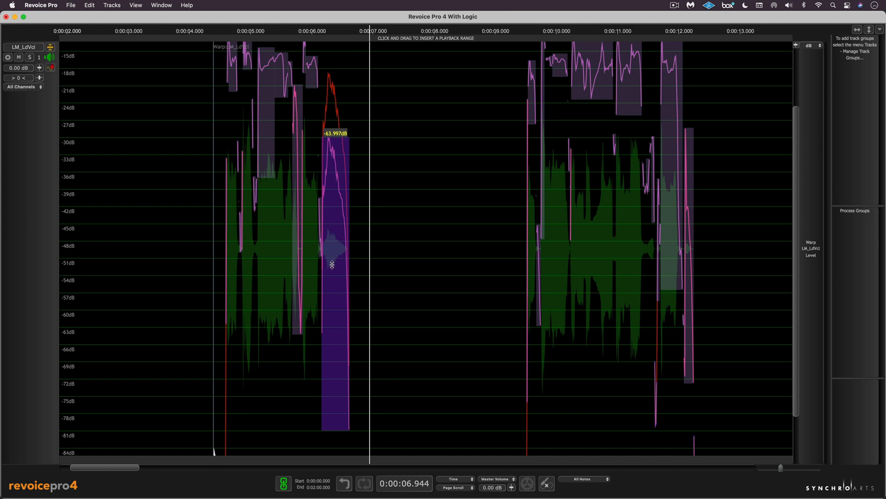
{"action": "key", "text": "space"}
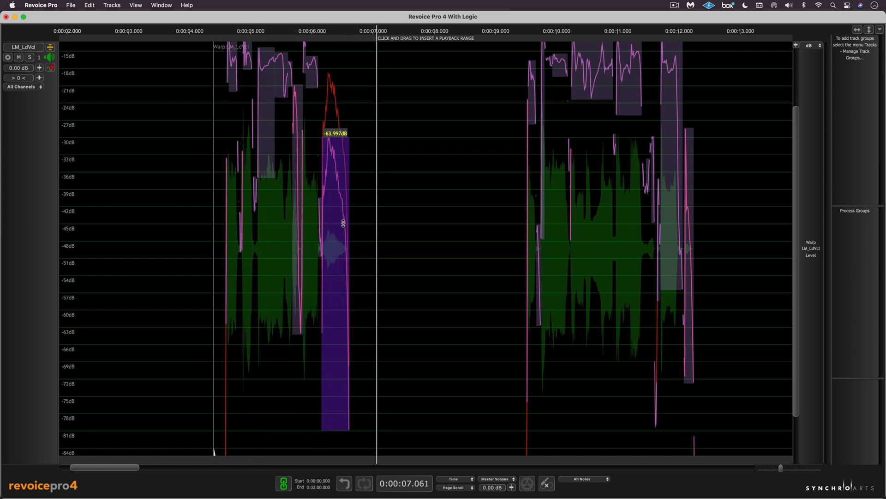
- Return to the pitch display and play the LM_LdVcl phrase starting near 0:00:17
{"action": "key", "text": "l"}
{"action": "scroll", "coordinate": [530, 256], "scroll_direction": "right", "scroll_amount": 5}
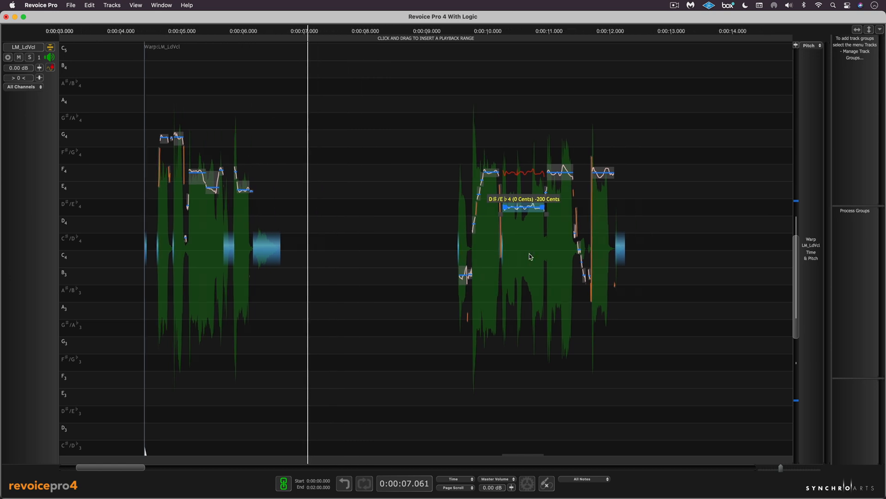
{"action": "scroll", "coordinate": [529, 256], "scroll_direction": "right", "scroll_amount": 10}
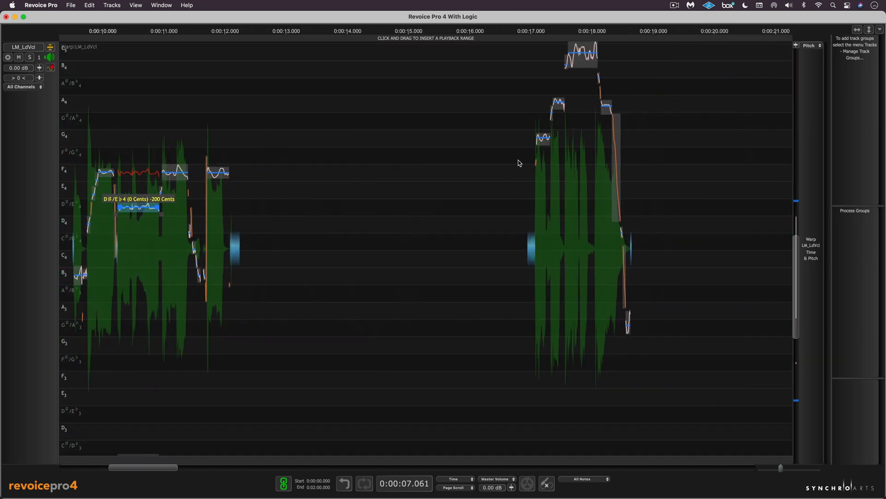
{"action": "left_click", "coordinate": [532, 30]}
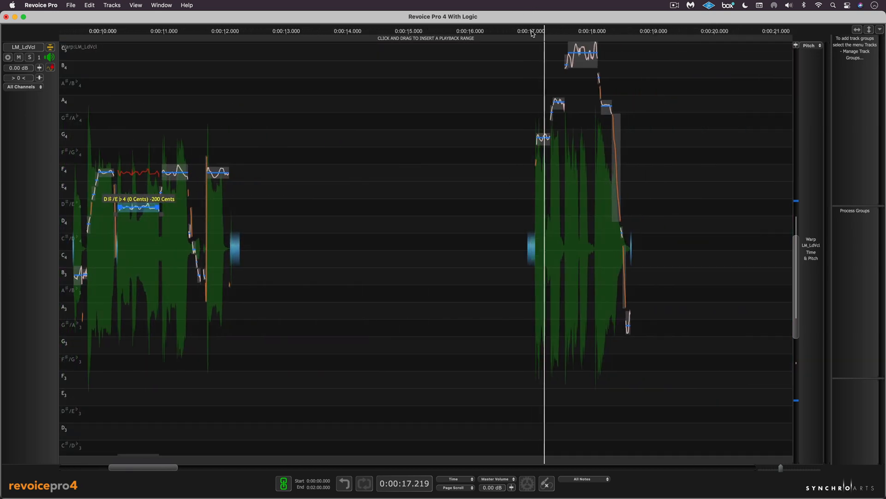
{"action": "scroll", "coordinate": [572, 133], "scroll_direction": "right", "scroll_amount": 5}
{"action": "key", "text": "space"}
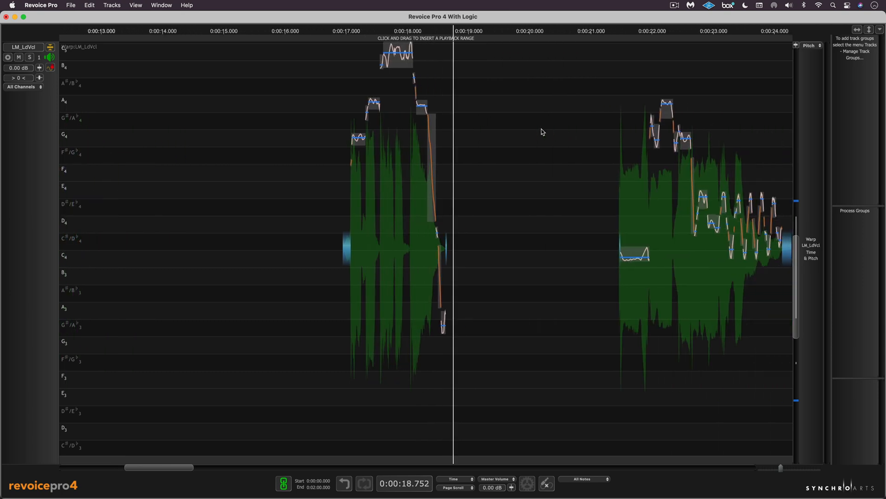
- Add three warp points to the C5 note, move the middle one later to about 0:00:17.9, and play the phrase
{"action": "key", "text": "t"}
{"action": "key", "text": "t"}
{"action": "key", "text": "t"}
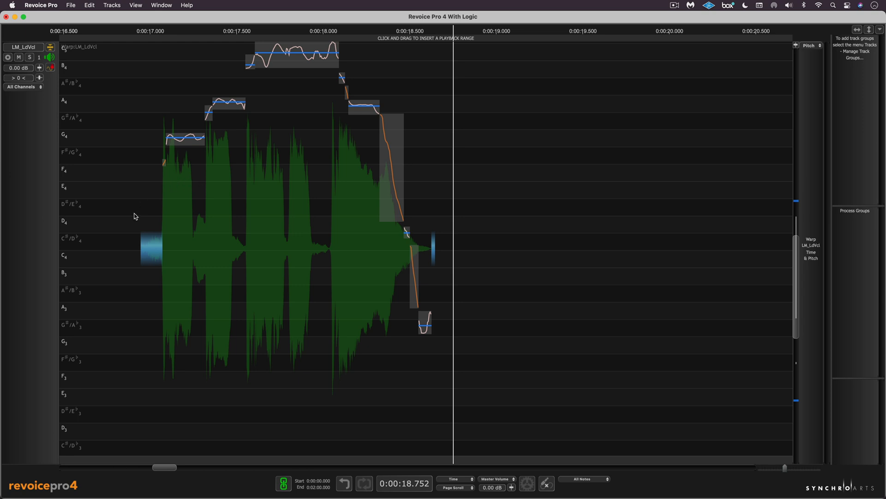
{"action": "left_click", "coordinate": [292, 60]}
{"action": "right_click", "coordinate": [291, 60]}
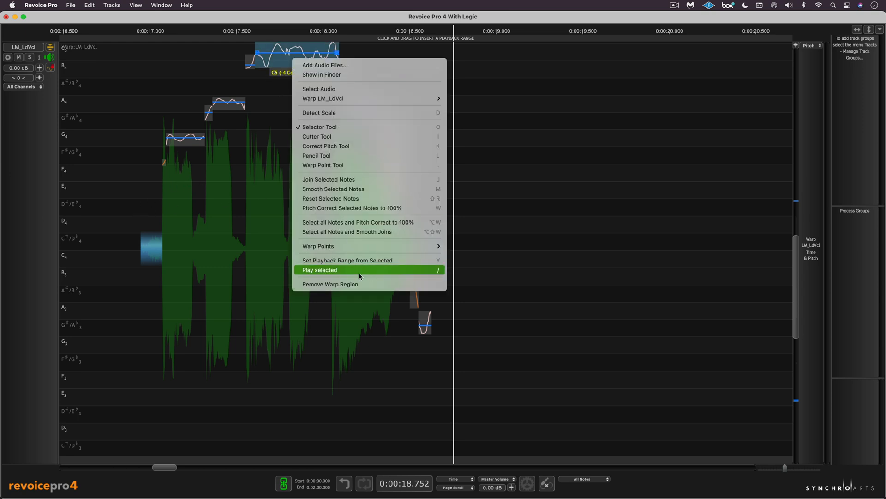
{"action": "mouse_move", "coordinate": [348, 253]}
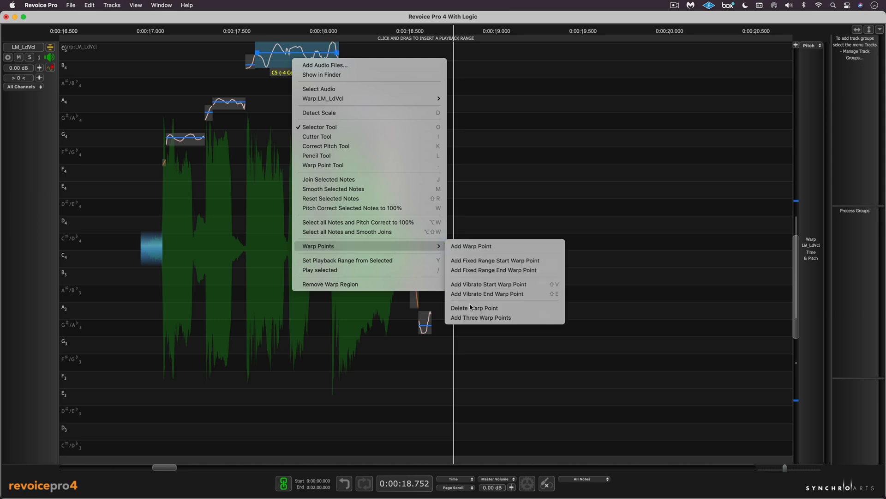
{"action": "left_click", "coordinate": [476, 318]}
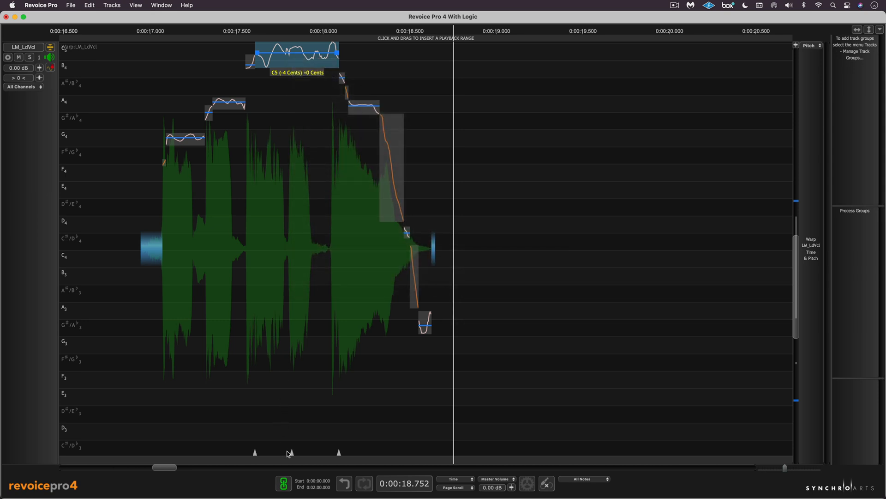
{"action": "left_click_drag", "start_coordinate": [292, 455], "coordinate": [307, 455]}
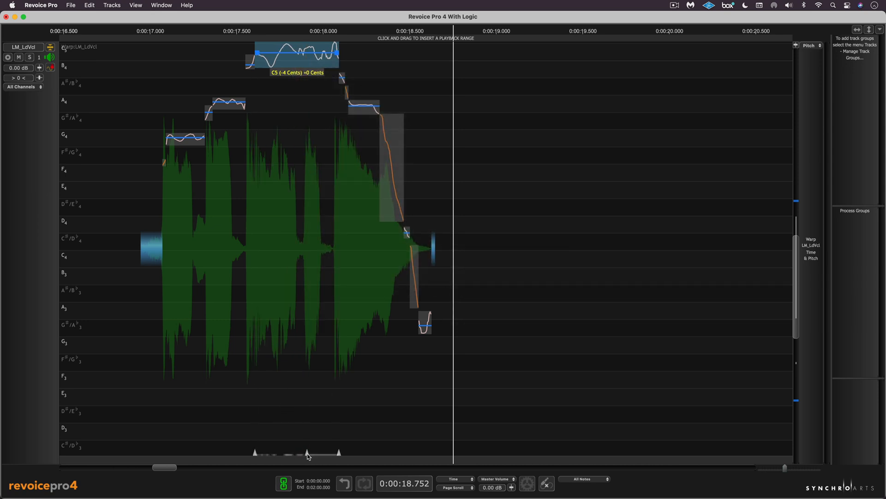
{"action": "left_click", "coordinate": [165, 31]}
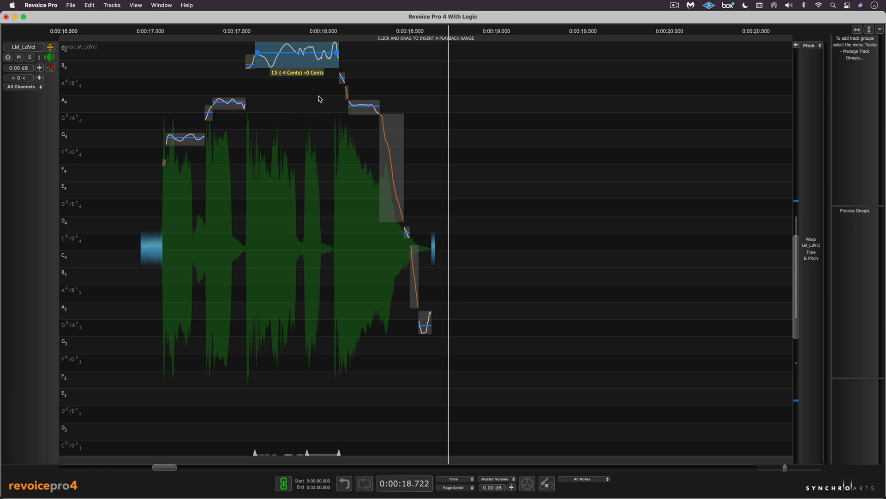
- Collapse the LM_LdVcl track, choose Doubler for a new process, and select the track's audio as input
{"action": "left_click", "coordinate": [50, 48]}
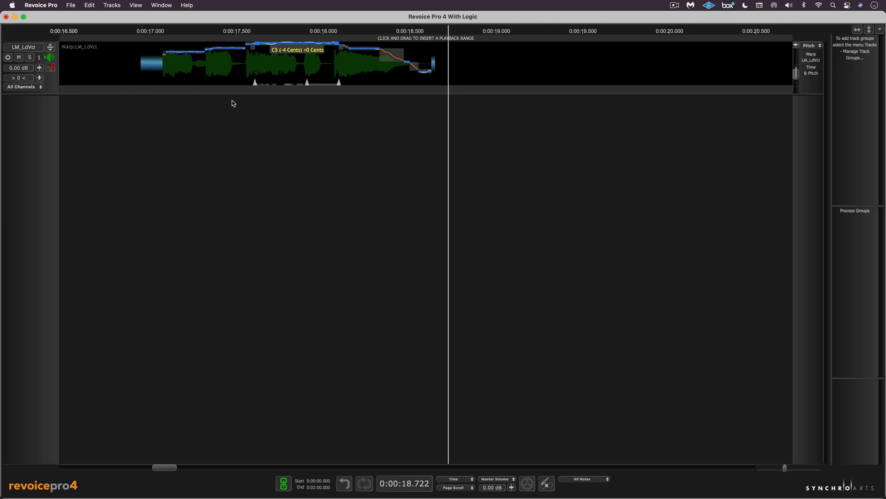
{"action": "key", "text": "super+n"}
{"action": "left_click", "coordinate": [442, 199]}
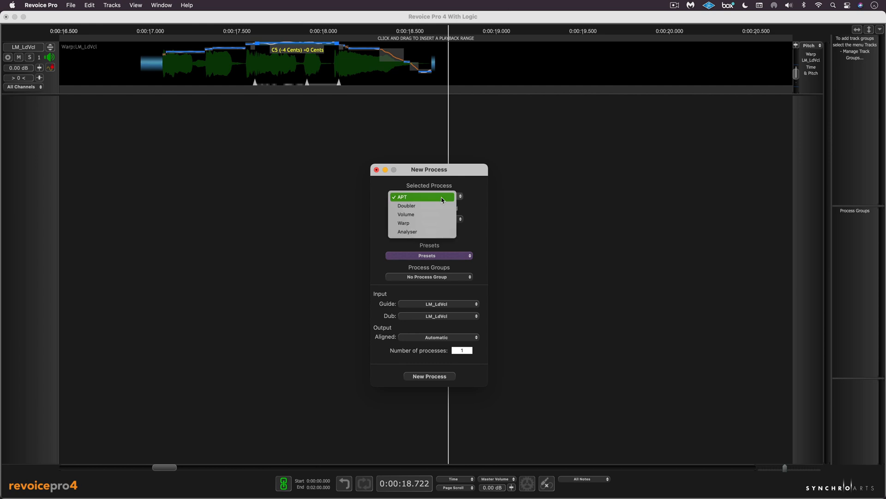
{"action": "left_click", "coordinate": [430, 205]}
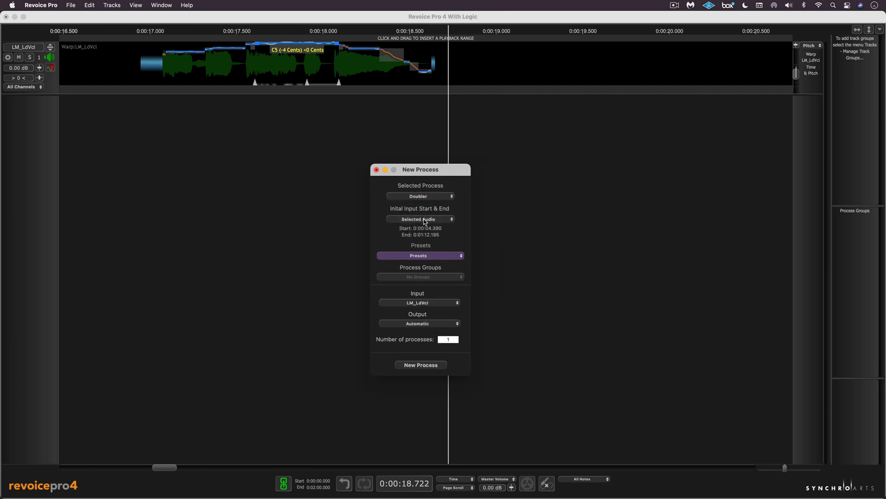
{"action": "right_click", "coordinate": [228, 60]}
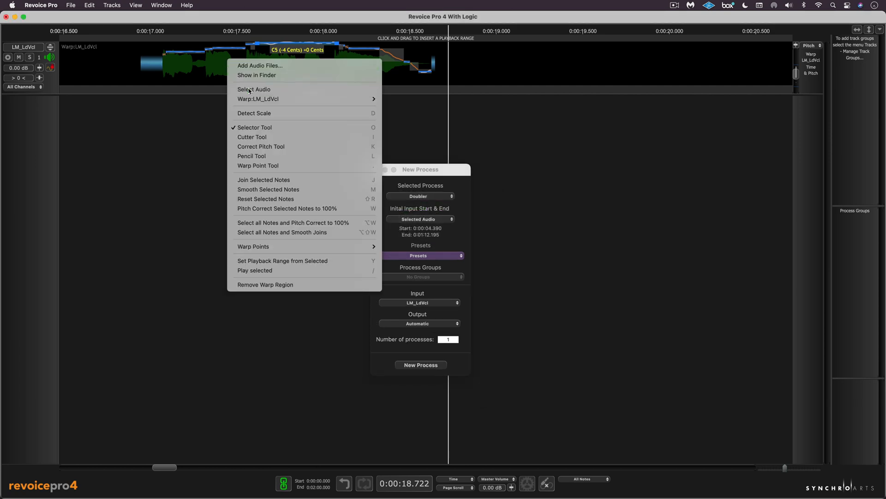
{"action": "left_click", "coordinate": [249, 90]}
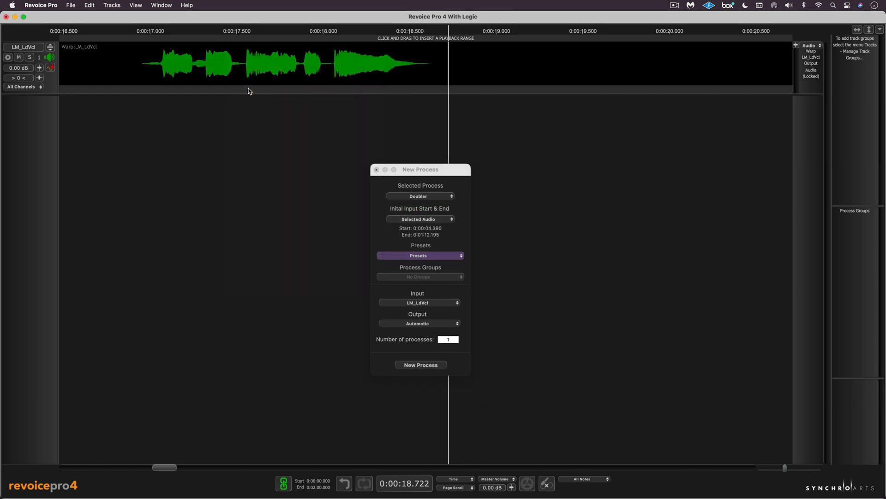
- Create the Doubler process with the Mono Vocal Loose Timing factory preset and play the phrase from about 0:00:17
{"action": "left_click", "coordinate": [421, 256]}
{"action": "mouse_move", "coordinate": [415, 268]}
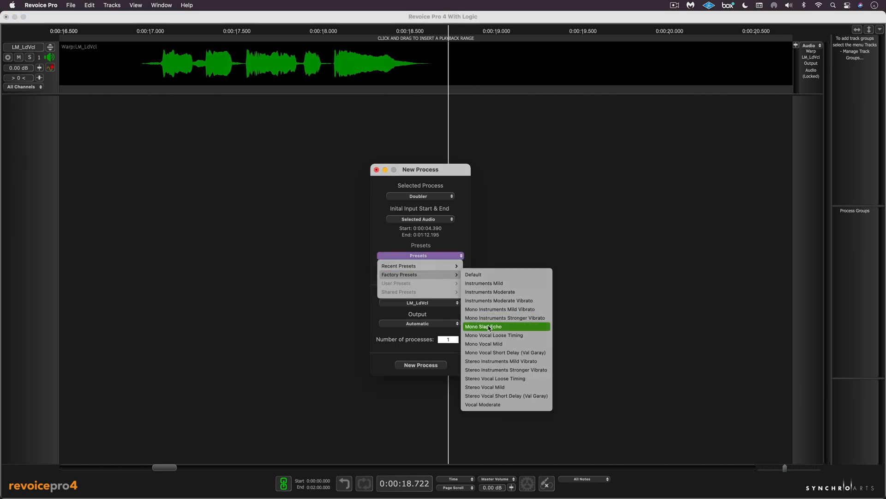
{"action": "left_click", "coordinate": [491, 336]}
{"action": "left_click", "coordinate": [421, 364]}
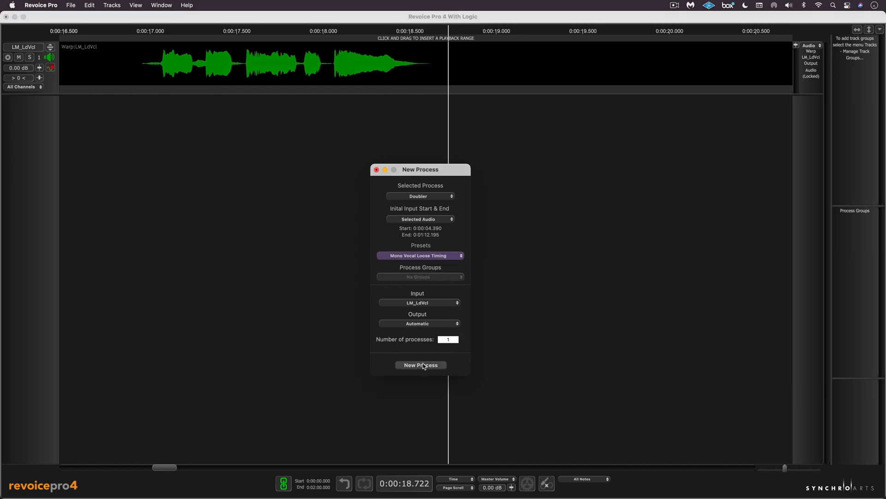
{"action": "left_click", "coordinate": [142, 32]}
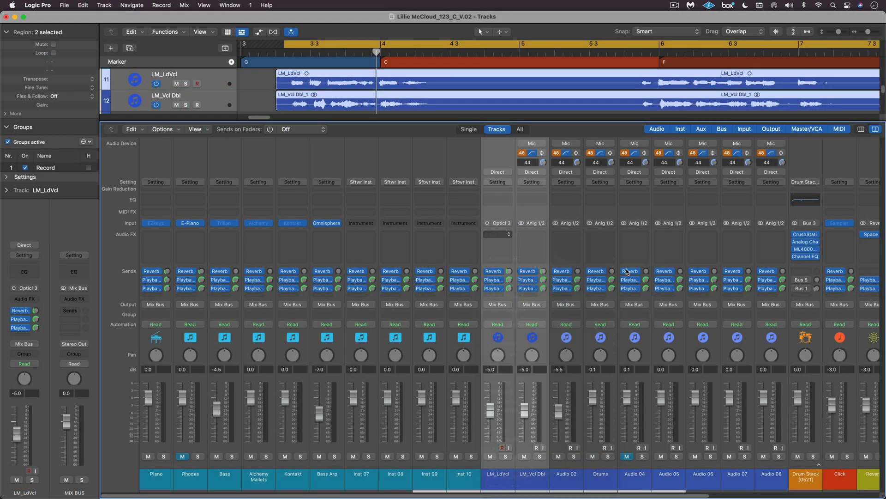
- In Logic Pro, capture LM_LdVcl as the VocAlign Ultra guide and LM_Vcl Dbl as the dub
{"action": "left_click", "coordinate": [305, 204]}
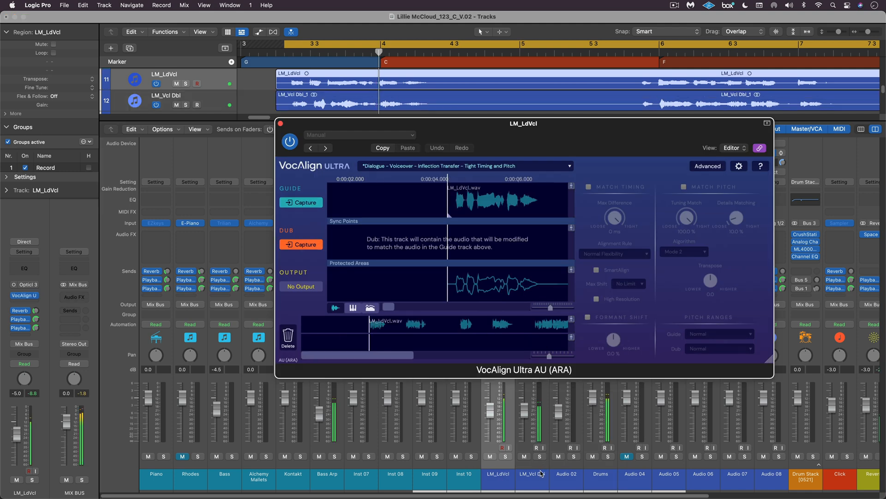
{"action": "left_click", "coordinate": [541, 473]}
{"action": "left_click", "coordinate": [307, 244]}
- Apply a Vocal Double preset to the VocAlign Ultra alignment of LM_Vcl Dbl
{"action": "left_click", "coordinate": [405, 166]}
{"action": "mouse_move", "coordinate": [407, 208]}
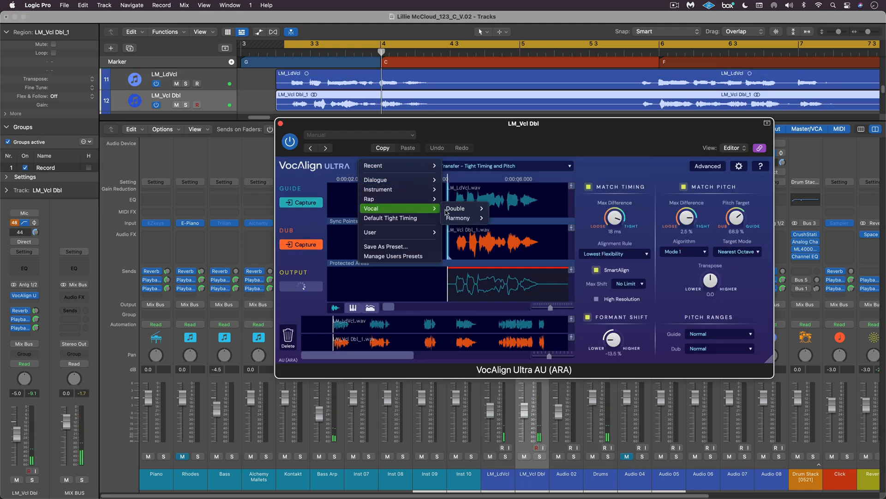
{"action": "mouse_move", "coordinate": [462, 209]}
{"action": "left_click", "coordinate": [508, 257]}
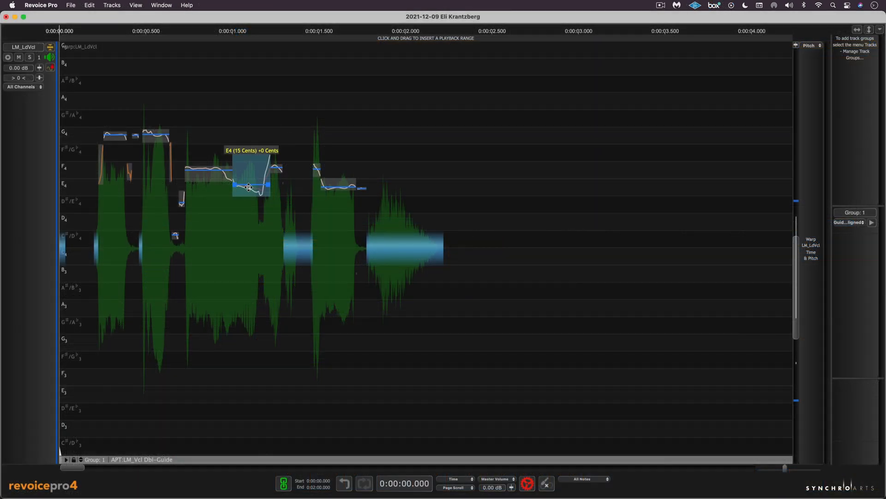
- In Revoice Pro, lower the LM_LdVcl E4 note 200 cents and its preceding F4 note 100 cents, and switch to Studio One
{"action": "left_click_drag", "start_coordinate": [249, 187], "coordinate": [245, 221]}
{"action": "left_click_drag", "start_coordinate": [209, 172], "coordinate": [208, 189]}
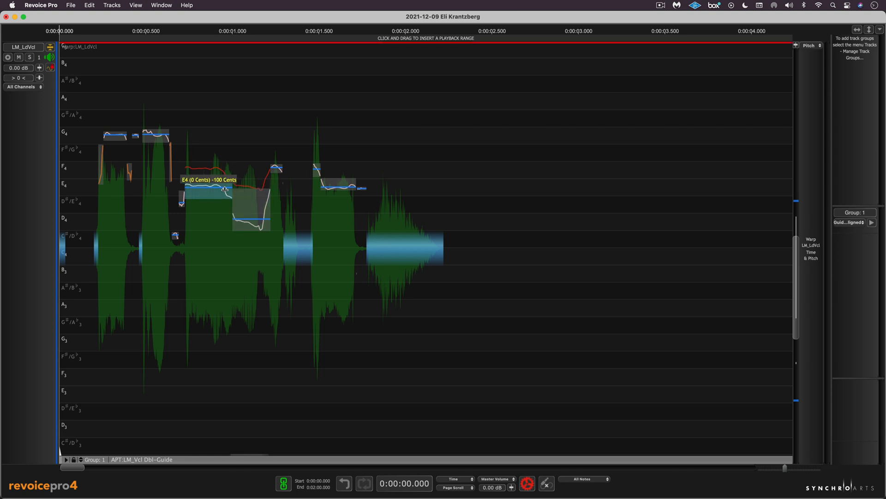
{"action": "left_click", "coordinate": [50, 47]}
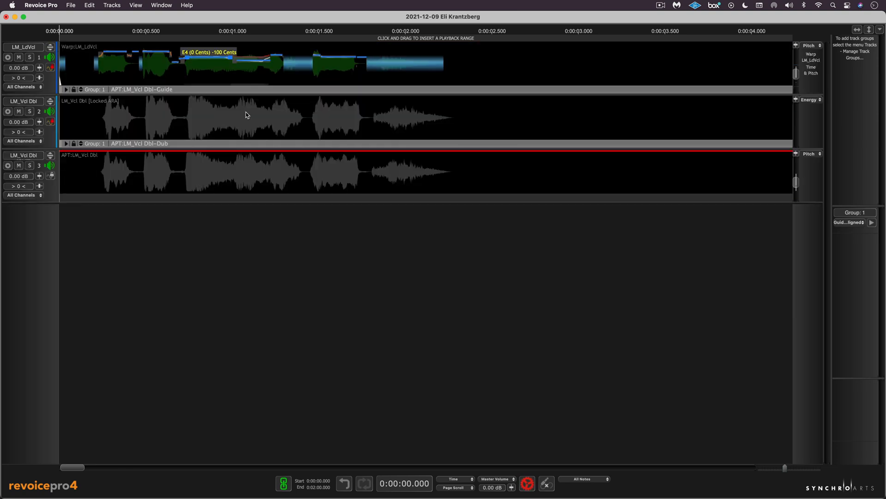
{"action": "key", "text": "super+Tab"}
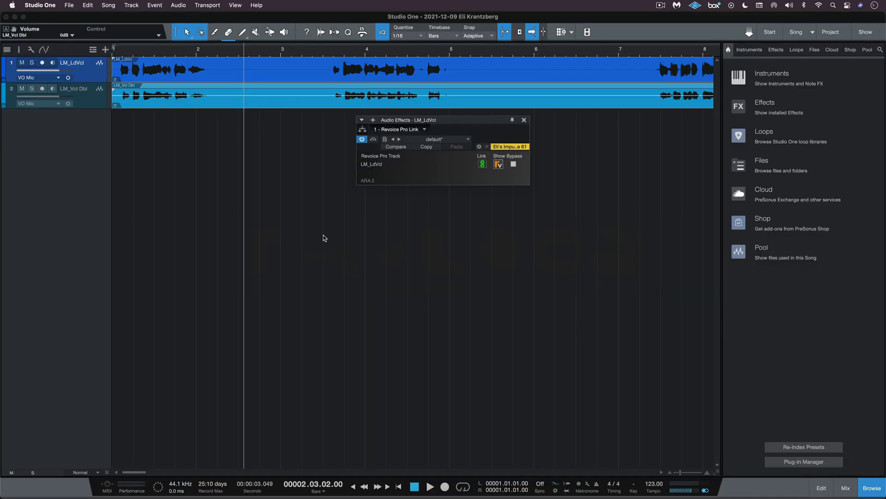